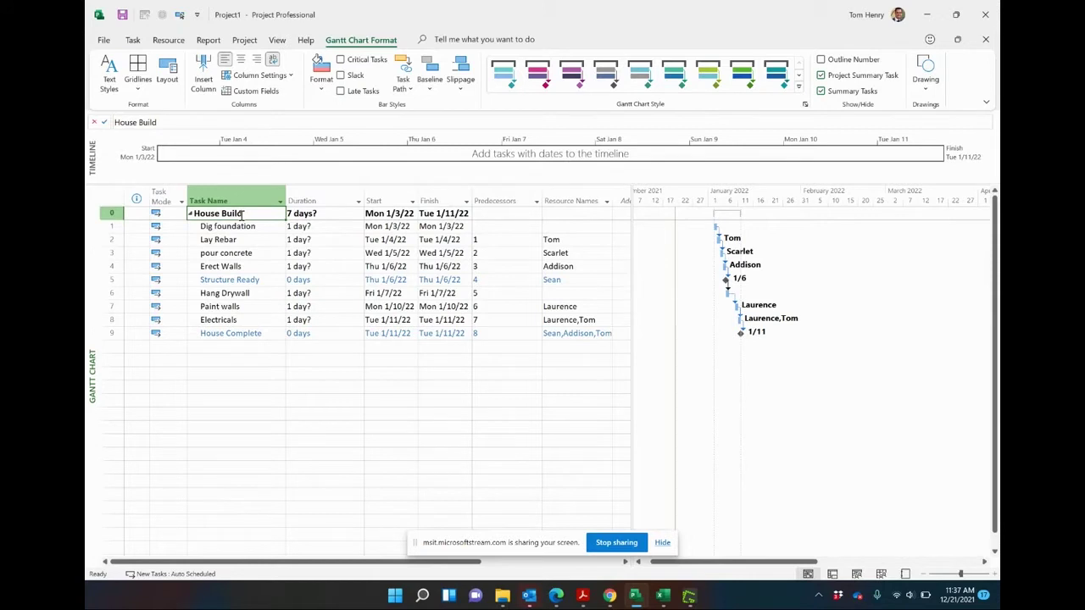
Step: Review Dig foundation's duration, its start and finish dates, and the predecessor links of tasks 2–8
{"action": "left_click", "coordinate": [248, 228]}
{"action": "left_click", "coordinate": [296, 227]}
{"action": "left_click", "coordinate": [378, 229]}
{"action": "left_click", "coordinate": [440, 224]}
{"action": "left_click_drag", "start_coordinate": [508, 239], "coordinate": [512, 321]}
Step: Raise Dig foundation's duration from 1 to 3 days with the spinner
{"action": "left_click", "coordinate": [318, 279]}
{"action": "left_click", "coordinate": [310, 255]}
{"action": "left_click", "coordinate": [311, 241]}
{"action": "left_click", "coordinate": [318, 228]}
{"action": "left_click", "coordinate": [359, 224]}
{"action": "left_click", "coordinate": [386, 239]}
{"action": "left_click", "coordinate": [388, 227]}
{"action": "left_click", "coordinate": [314, 226]}
{"action": "left_click", "coordinate": [358, 224]}
{"action": "left_click", "coordinate": [454, 226]}
Step: Assign the worker resource to Dig foundation in its Resource Names cell
{"action": "left_click", "coordinate": [258, 231]}
{"action": "left_click", "coordinate": [310, 229]}
{"action": "left_click", "coordinate": [553, 227]}
{"action": "type", "text": "Tom"}
{"action": "left_click", "coordinate": [488, 254]}
Step: Insert a Work column before Start, showing Dig foundation's 24 hrs over 3 days
{"action": "right_click", "coordinate": [387, 203]}
{"action": "left_click", "coordinate": [430, 301]}
{"action": "type", "text": "work"}
{"action": "key", "text": "Return"}
{"action": "left_click", "coordinate": [356, 252]}
{"action": "left_click", "coordinate": [380, 224]}
{"action": "left_click", "coordinate": [298, 227]}
Step: Widen the table to show Resource Names and remove Dig foundation's resource, dropping its work to 0 hrs
{"action": "left_click", "coordinate": [387, 224]}
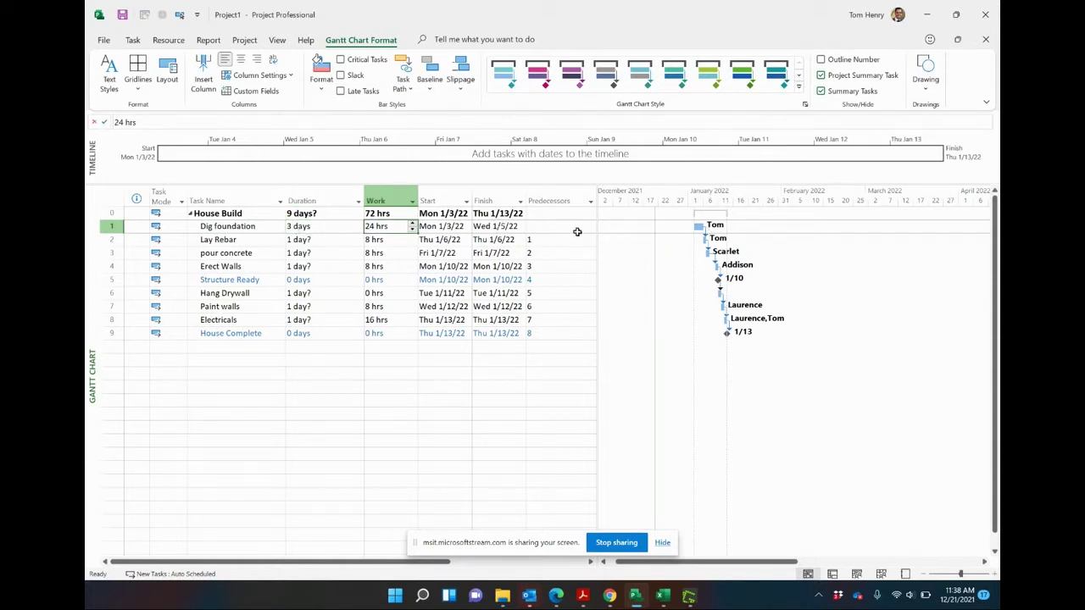
{"action": "left_click_drag", "start_coordinate": [598, 240], "coordinate": [644, 240]}
{"action": "left_click", "coordinate": [621, 226]}
{"action": "key", "text": "Delete"}
{"action": "left_click", "coordinate": [332, 238]}
{"action": "left_click", "coordinate": [378, 228]}
Step: Reassign the same worker to Dig foundation, restoring its 24 hrs of work
{"action": "left_click", "coordinate": [619, 229]}
{"action": "type", "text": "Tom"}
{"action": "key", "text": "Return"}
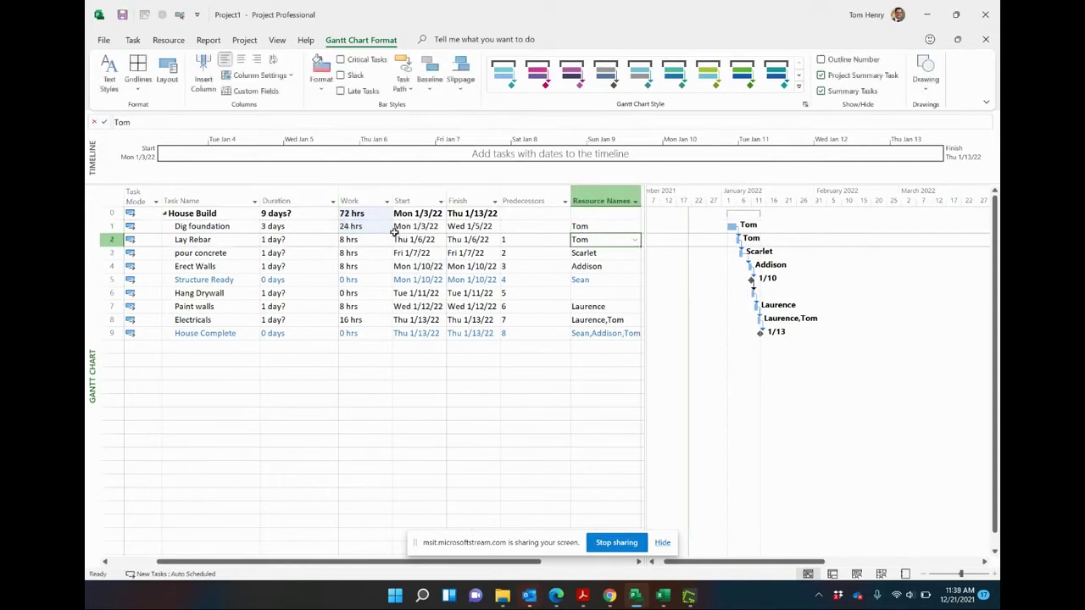
{"action": "left_click", "coordinate": [376, 227]}
Step: Clear the resource names from tasks 1–4, 7–9 and Structure Ready
{"action": "left_click", "coordinate": [301, 244]}
{"action": "left_click_drag", "start_coordinate": [597, 226], "coordinate": [597, 265]}
{"action": "key", "text": "Delete"}
{"action": "left_click_drag", "start_coordinate": [607, 310], "coordinate": [607, 329]}
{"action": "key", "text": "Delete"}
{"action": "left_click", "coordinate": [595, 280]}
{"action": "key", "text": "Delete"}
Step: Set Dig foundation's work to 100 hours
{"action": "left_click", "coordinate": [315, 227]}
{"action": "left_click", "coordinate": [378, 227]}
{"action": "left_click", "coordinate": [302, 225]}
{"action": "left_click", "coordinate": [367, 229]}
{"action": "type", "text": "100"}
{"action": "key", "text": "Return"}
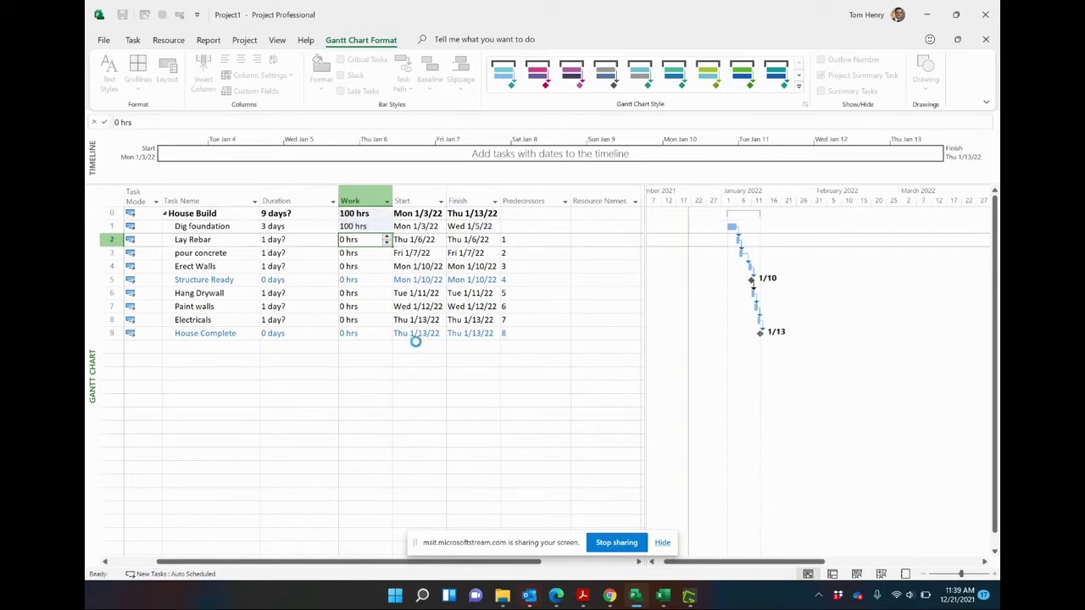
Step: Give Lay Rebar 8 hours of work and a 3-day duration
{"action": "left_click", "coordinate": [369, 227]}
{"action": "left_click", "coordinate": [363, 242]}
{"action": "type", "text": "8"}
{"action": "left_click", "coordinate": [360, 268]}
{"action": "left_click", "coordinate": [333, 237]}
{"action": "left_click", "coordinate": [334, 236]}
{"action": "left_click", "coordinate": [280, 280]}
{"action": "left_click", "coordinate": [328, 241]}
{"action": "left_click", "coordinate": [352, 242]}
{"action": "left_click", "coordinate": [305, 245]}
{"action": "left_click", "coordinate": [376, 242]}
{"action": "left_click", "coordinate": [311, 243]}
Step: Set pour concrete to 100 hours of work and Erect Walls to 20 hours
{"action": "left_click", "coordinate": [297, 257]}
{"action": "left_click", "coordinate": [351, 254]}
{"action": "type", "text": "10"}
{"action": "key", "text": "Return"}
{"action": "type", "text": "16"}
{"action": "type", "text": "20"}
{"action": "key", "text": "Return"}
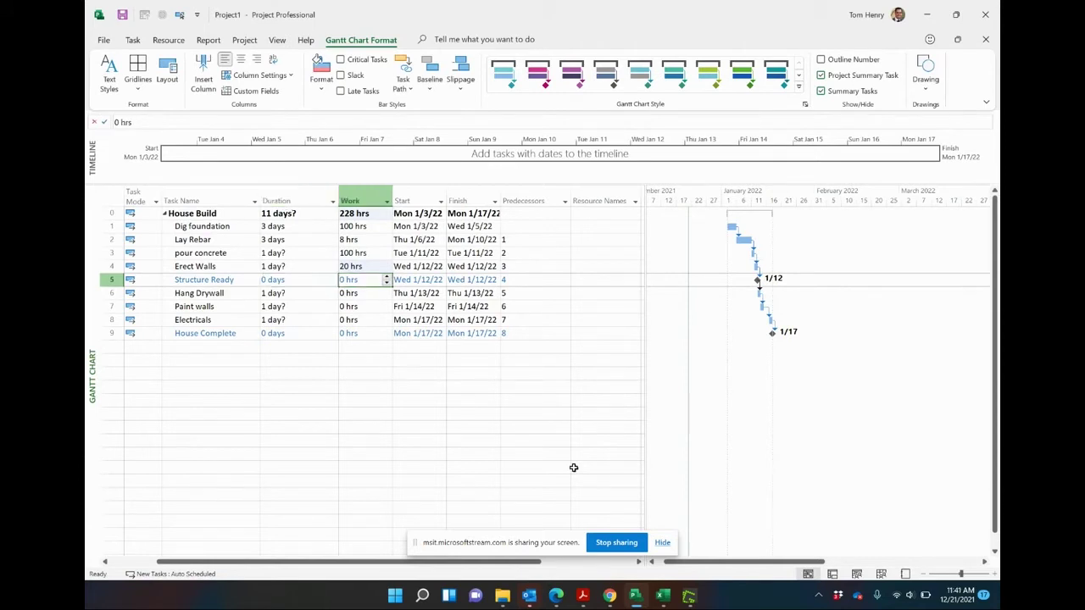
Step: Give Hang Drywall a 10-day duration and 40 hours of work
{"action": "key", "text": "Down"}
{"action": "key", "text": "Left"}
{"action": "type", "text": "10"}
{"action": "key", "text": "Tab"}
{"action": "type", "text": "40"}
{"action": "key", "text": "Return"}
Step: Set Paint walls to 10 days, and Electricals to 29 days with 80 hours of work
{"action": "left_click", "coordinate": [297, 307]}
{"action": "type", "text": "10"}
{"action": "key", "text": "Return"}
{"action": "type", "text": "29"}
{"action": "key", "text": "Return"}
{"action": "left_click", "coordinate": [358, 322]}
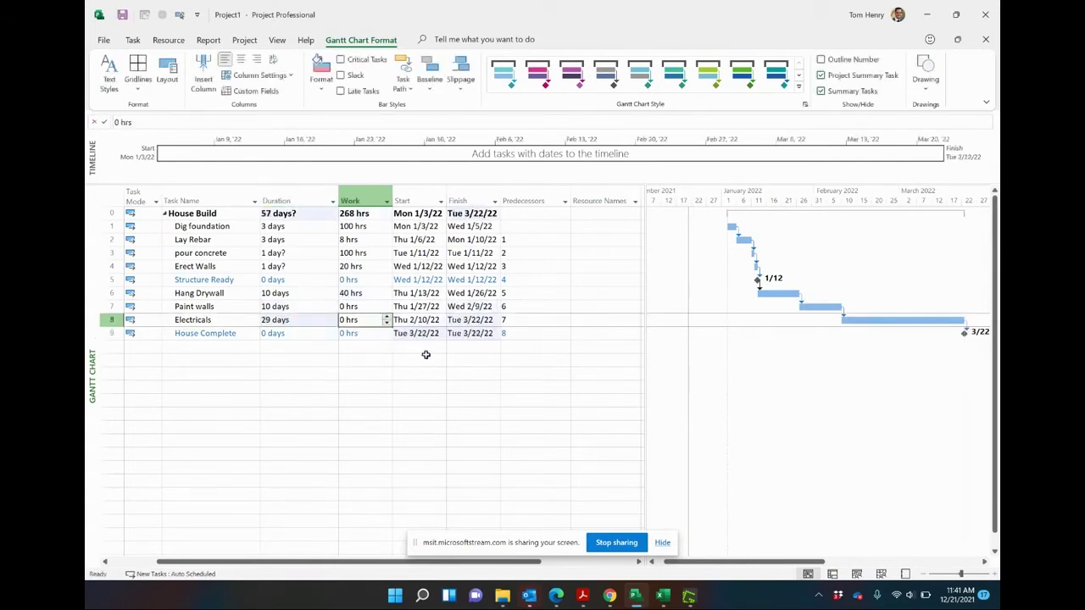
{"action": "type", "text": "80"}
{"action": "key", "text": "Return"}
{"action": "left_click", "coordinate": [371, 320]}
Step: Pick a worker from Dig foundation's resource dropdown, stretching it to 12.5 days
{"action": "left_click", "coordinate": [602, 226]}
{"action": "left_click", "coordinate": [636, 227]}
{"action": "left_click", "coordinate": [597, 284]}
{"action": "left_click", "coordinate": [293, 226]}
Step: Show the Details task form and assign a worker to Lay Rebar at 33%
{"action": "left_click", "coordinate": [276, 40]}
{"action": "left_click", "coordinate": [754, 75]}
{"action": "left_click", "coordinate": [228, 187]}
{"action": "left_click", "coordinate": [305, 405]}
{"action": "left_click", "coordinate": [238, 187]}
{"action": "left_click", "coordinate": [238, 406]}
{"action": "left_click", "coordinate": [239, 404]}
{"action": "left_click", "coordinate": [216, 434]}
{"action": "left_click", "coordinate": [484, 363]}
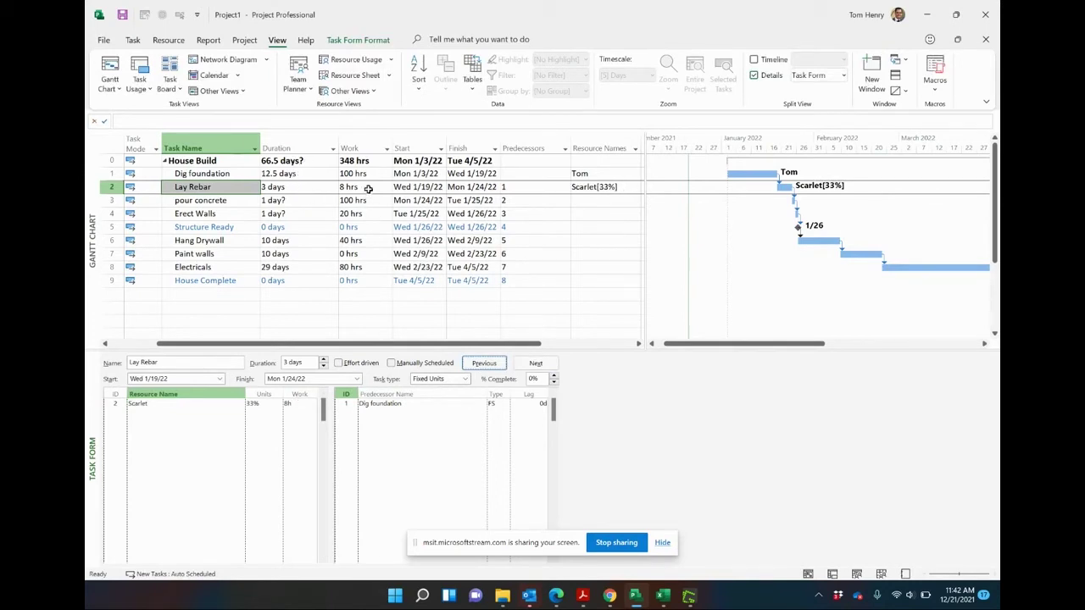
{"action": "left_click", "coordinate": [583, 188]}
{"action": "double_click", "coordinate": [601, 186]}
{"action": "left_click", "coordinate": [593, 200]}
{"action": "left_click", "coordinate": [348, 188]}
{"action": "left_click", "coordinate": [289, 188]}
{"action": "left_click", "coordinate": [607, 186]}
Step: Assign the worker to Paint walls in the Task Form, giving 80 hours of work
{"action": "left_click", "coordinate": [288, 255]}
{"action": "left_click", "coordinate": [227, 404]}
{"action": "left_click", "coordinate": [239, 404]}
{"action": "left_click", "coordinate": [208, 454]}
{"action": "left_click", "coordinate": [485, 366]}
{"action": "left_click", "coordinate": [369, 254]}
Step: Assign the same worker to Hang Drywall, at 50% allocation
{"action": "left_click", "coordinate": [293, 240]}
{"action": "left_click", "coordinate": [208, 403]}
{"action": "left_click", "coordinate": [240, 405]}
{"action": "left_click", "coordinate": [198, 452]}
{"action": "left_click", "coordinate": [484, 362]}
{"action": "left_click", "coordinate": [613, 241]}
Step: Lengthen Hang Drywall from 10 to 12 days, recalculating its work to 48 hours
{"action": "left_click", "coordinate": [284, 240]}
{"action": "left_click", "coordinate": [333, 237]}
{"action": "left_click", "coordinate": [333, 238]}
{"action": "left_click", "coordinate": [313, 200]}
{"action": "left_click", "coordinate": [364, 242]}
{"action": "left_click", "coordinate": [582, 243]}
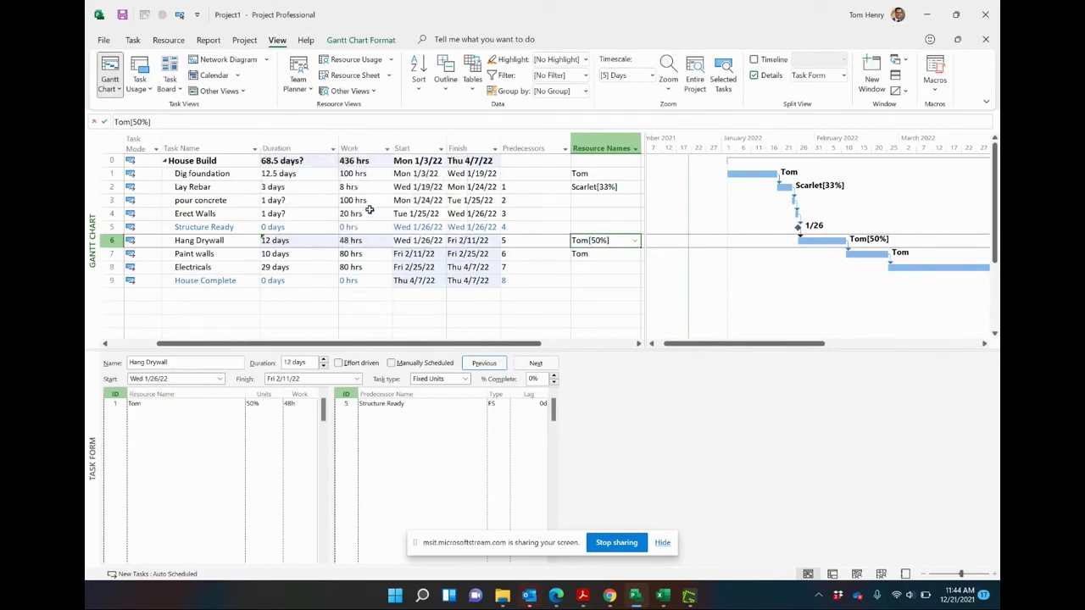
Step: Insert a Cost column before the Start column
{"action": "right_click", "coordinate": [413, 148]}
{"action": "left_click", "coordinate": [465, 244]}
{"action": "type", "text": "cost"}
{"action": "key", "text": "Return"}
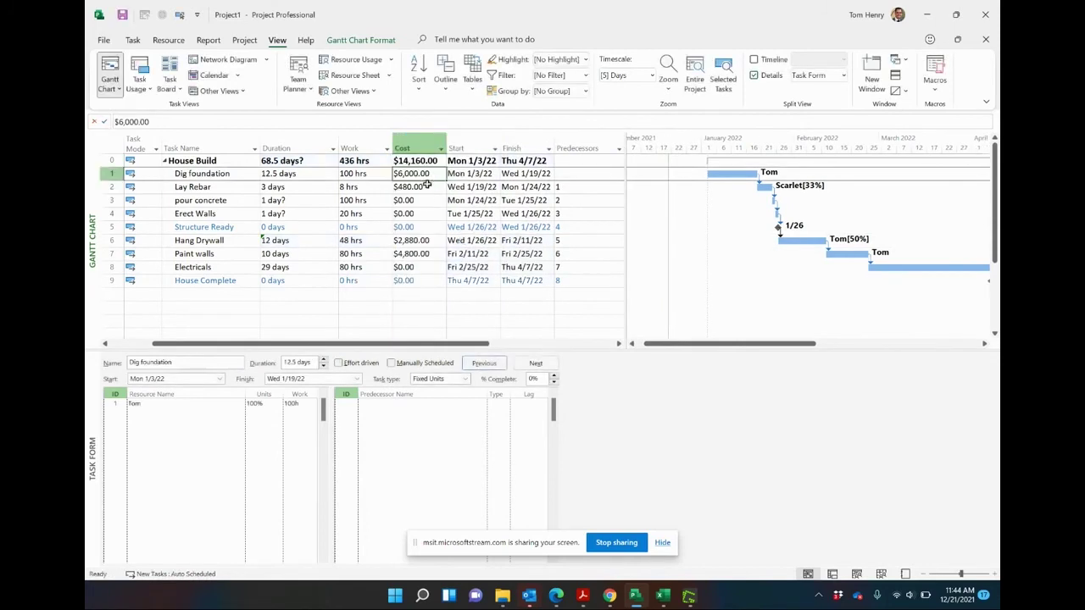
Step: Review task costs ($4,800 Paint walls, $480 Lay Rebar, $6,000 Dig foundation) and resource standard rates
{"action": "left_click", "coordinate": [424, 245]}
{"action": "left_click", "coordinate": [423, 256]}
{"action": "left_click", "coordinate": [422, 268]}
{"action": "left_click", "coordinate": [428, 251]}
{"action": "left_click", "coordinate": [425, 243]}
{"action": "left_click", "coordinate": [425, 192]}
{"action": "left_click", "coordinate": [430, 174]}
{"action": "left_click", "coordinate": [348, 75]}
{"action": "left_click_drag", "start_coordinate": [487, 152], "coordinate": [482, 200]}
Step: Return to the Gantt Chart and widen the table to show Resource Names
{"action": "left_click", "coordinate": [134, 41]}
{"action": "left_click", "coordinate": [144, 75]}
{"action": "left_click_drag", "start_coordinate": [625, 188], "coordinate": [709, 202]}
{"action": "left_click", "coordinate": [668, 174]}
{"action": "left_click", "coordinate": [238, 174]}
Step: Make Paint walls effort-driven and add a second worker, splitting 80 hours into 40 each
{"action": "left_click", "coordinate": [331, 254]}
{"action": "left_click", "coordinate": [339, 364]}
{"action": "left_click", "coordinate": [236, 414]}
{"action": "left_click", "coordinate": [236, 414]}
{"action": "left_click", "coordinate": [222, 437]}
{"action": "left_click", "coordinate": [484, 362]}
{"action": "left_click", "coordinate": [294, 413]}
{"action": "left_click", "coordinate": [395, 258]}
{"action": "left_click", "coordinate": [434, 380]}
{"action": "left_click", "coordinate": [636, 411]}
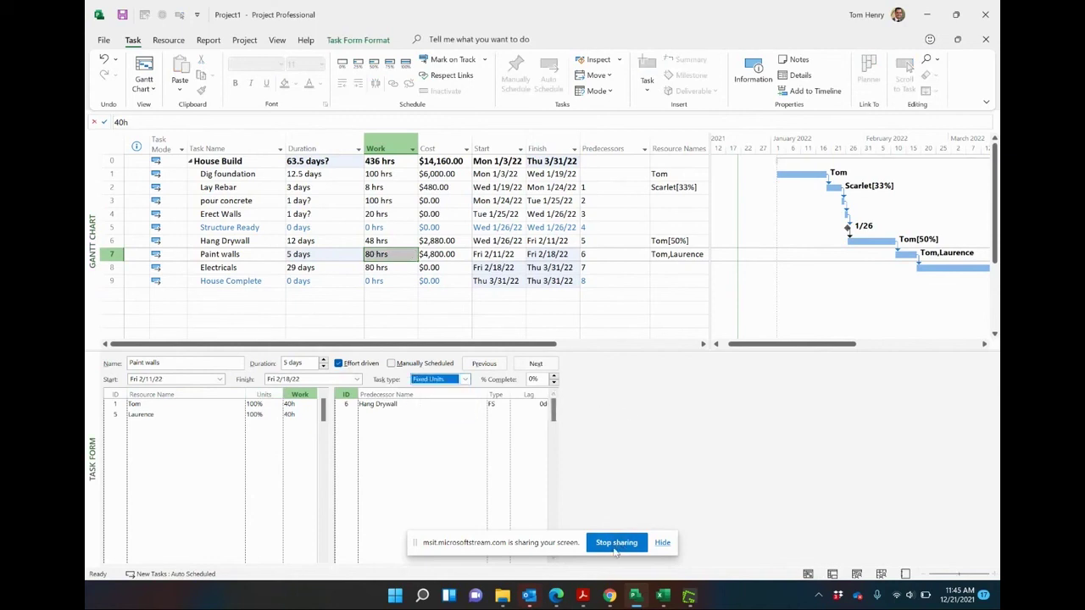